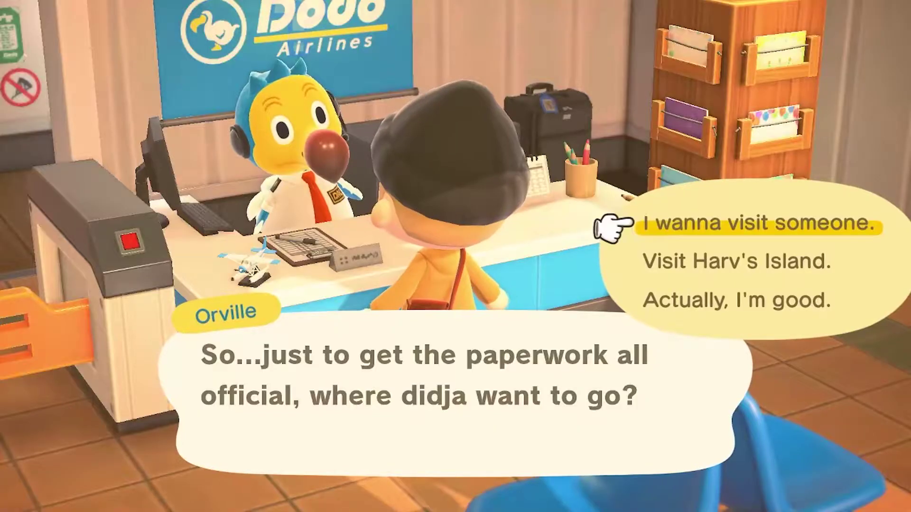
Fly to Harv's Island and browse the wallpaper, wall-mounted and Miscellaneous catalog categories.
key("Down")
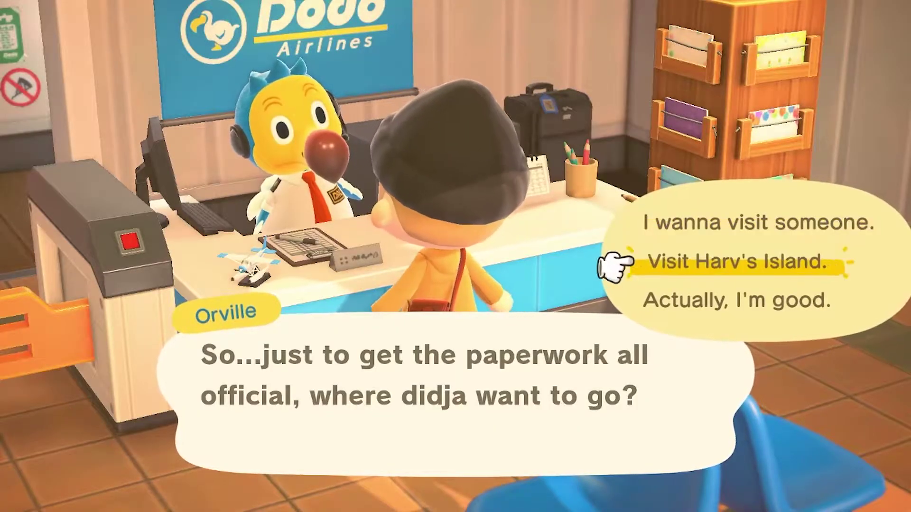
key("Return")
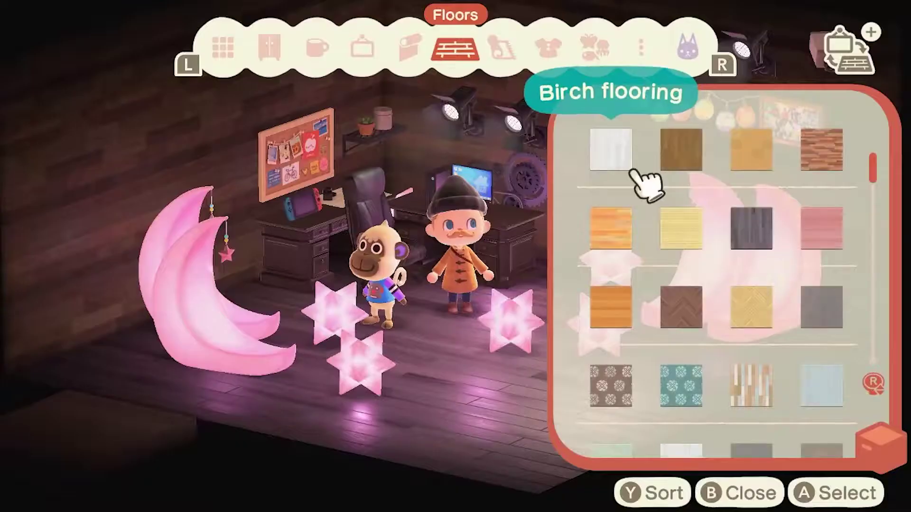
key("r")
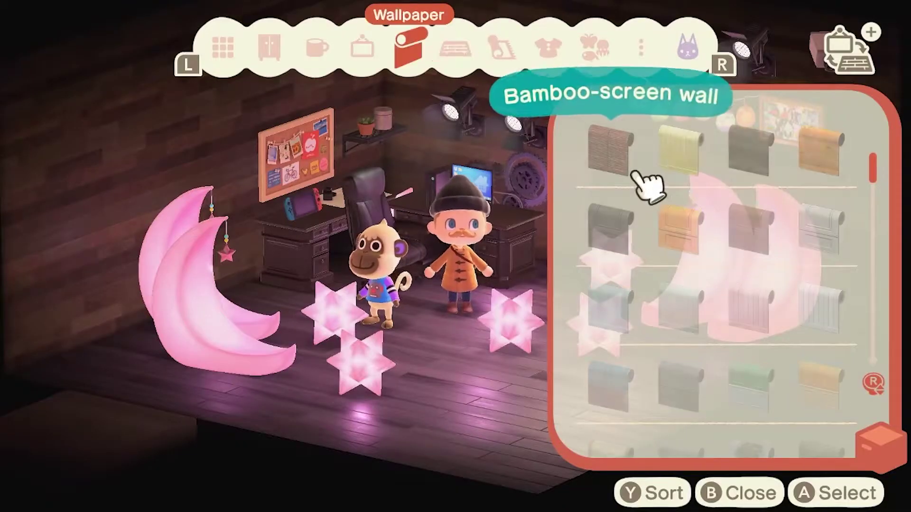
key("r")
key("l")
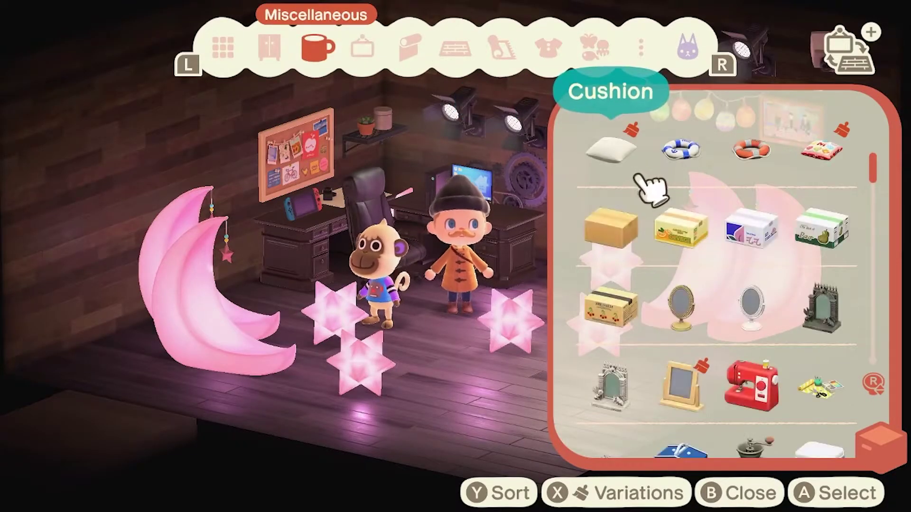
Dress the monkey villager in the Biker jacket and preview the outfit.
scroll(635, 178, "down", 5)
scroll(633, 179, "down", 12)
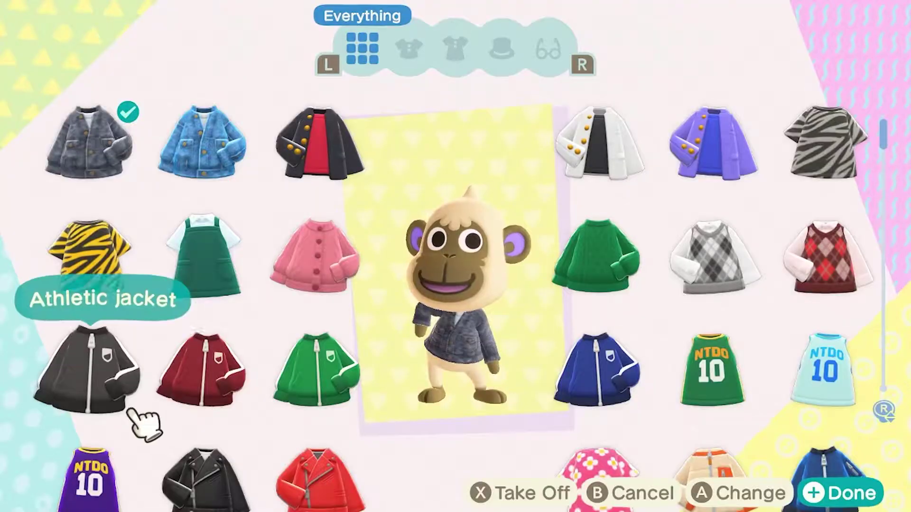
scroll(142, 422, "down", 1)
left_click(249, 415)
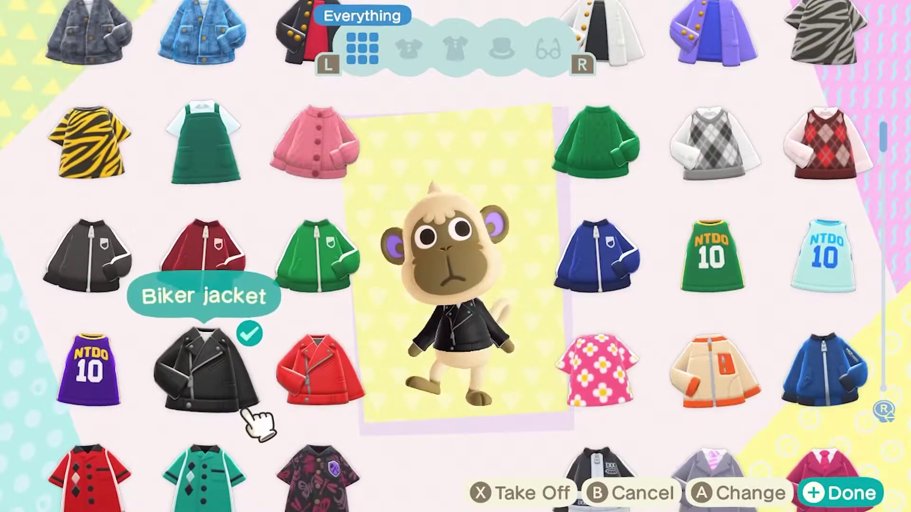
key("plus")
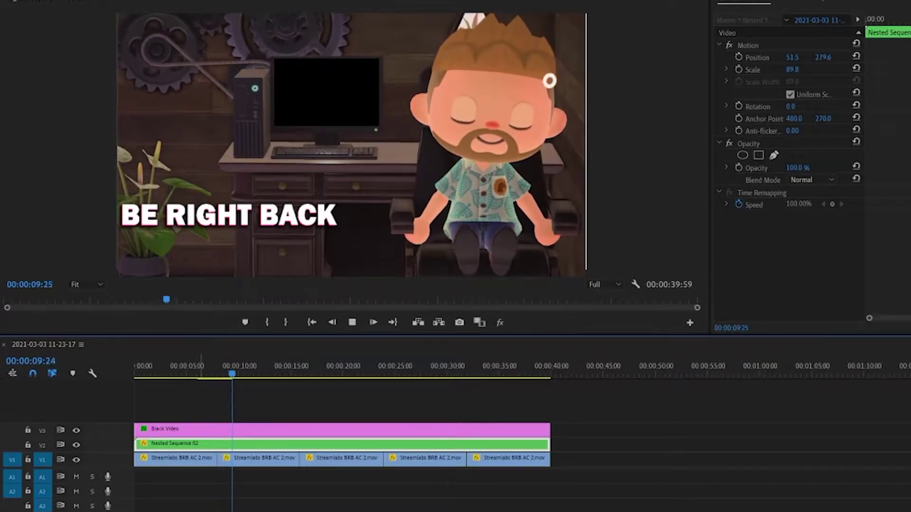
Stop the BRB sequence playing in the Program Monitor.
key("space")
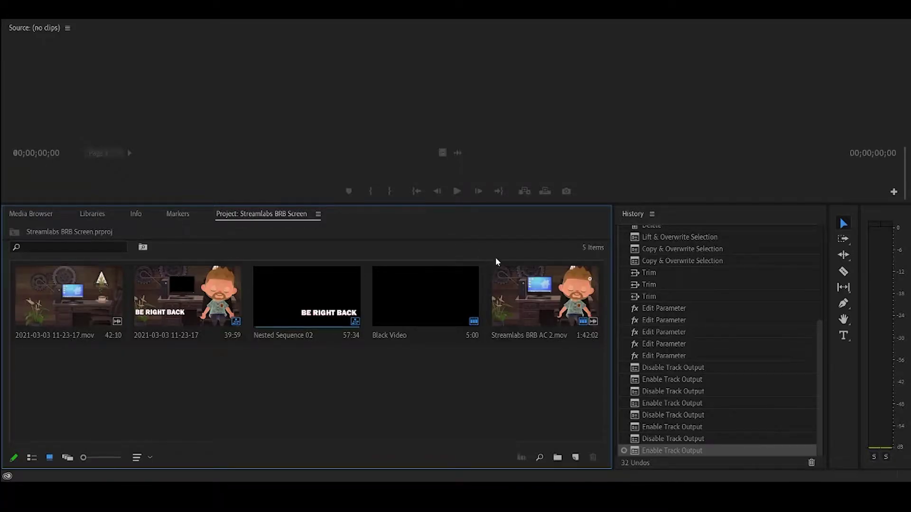
Add a new Black Video item to the Project panel, then play the BRB sequence.
right_click(469, 278)
mouse_move(501, 321)
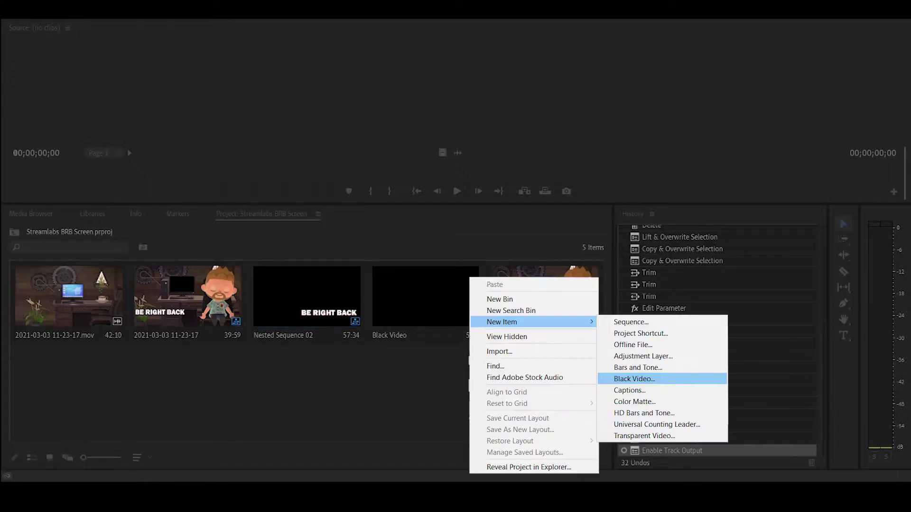
left_click(634, 379)
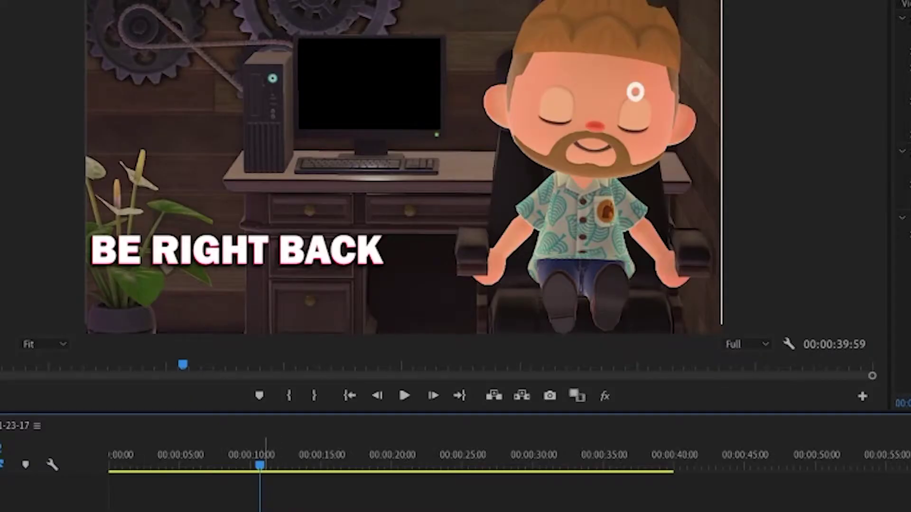
key("space")
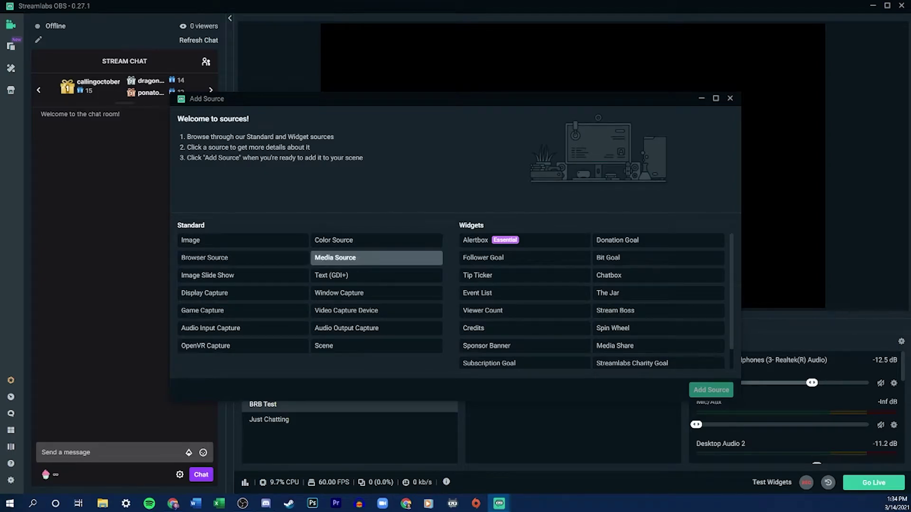
Add the BRB video as a Media Source with Loop enabled.
left_click(335, 257)
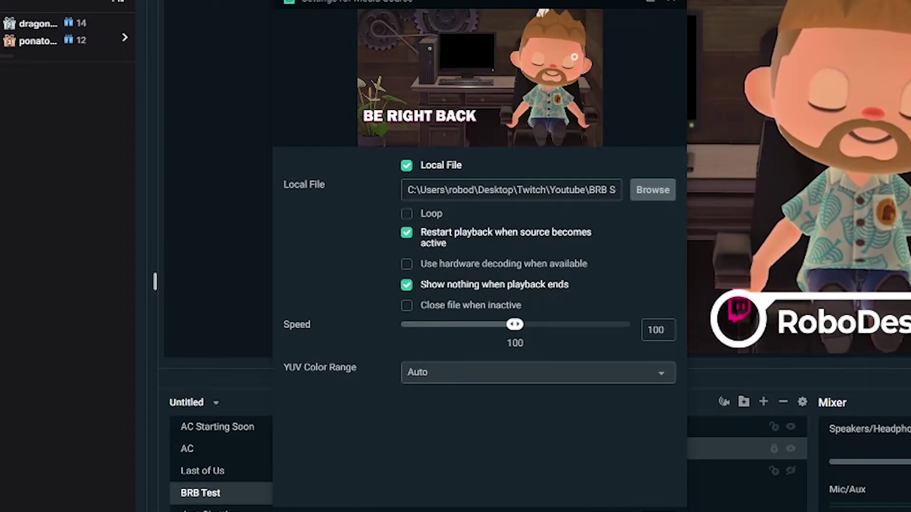
left_click(423, 213)
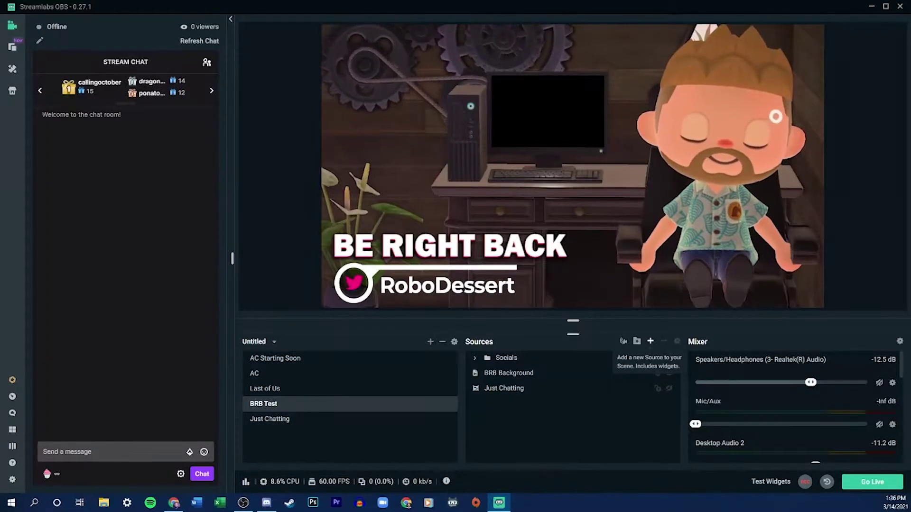
Add the Just Chatting scene as a Scene source and shrink it onto the in-game monitor.
left_click(650, 341)
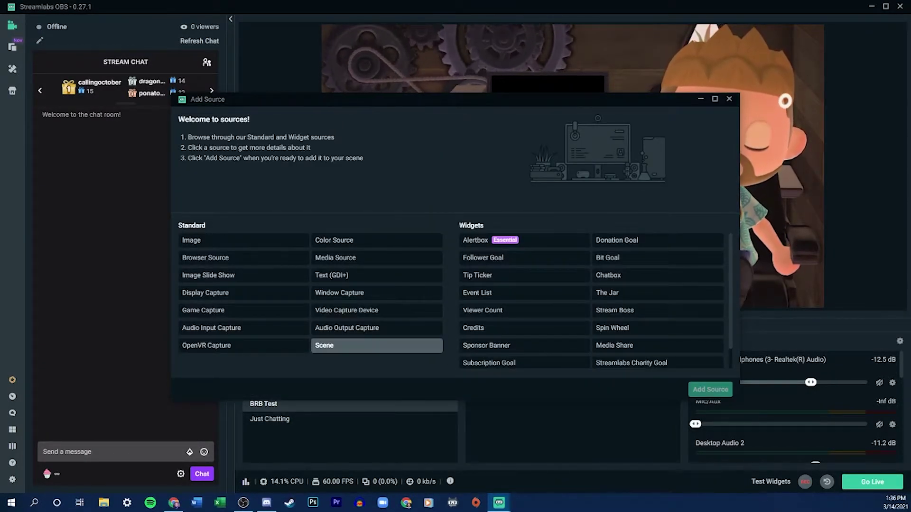
double_click(332, 346)
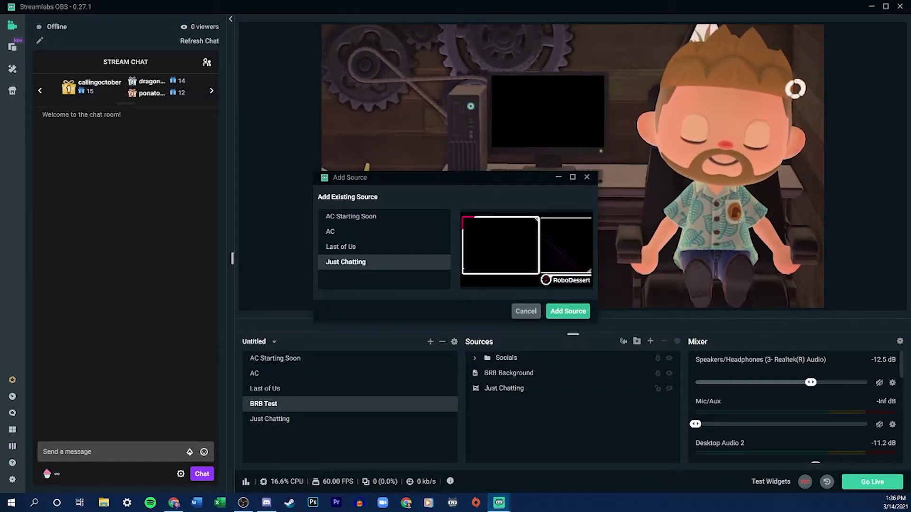
key("Return")
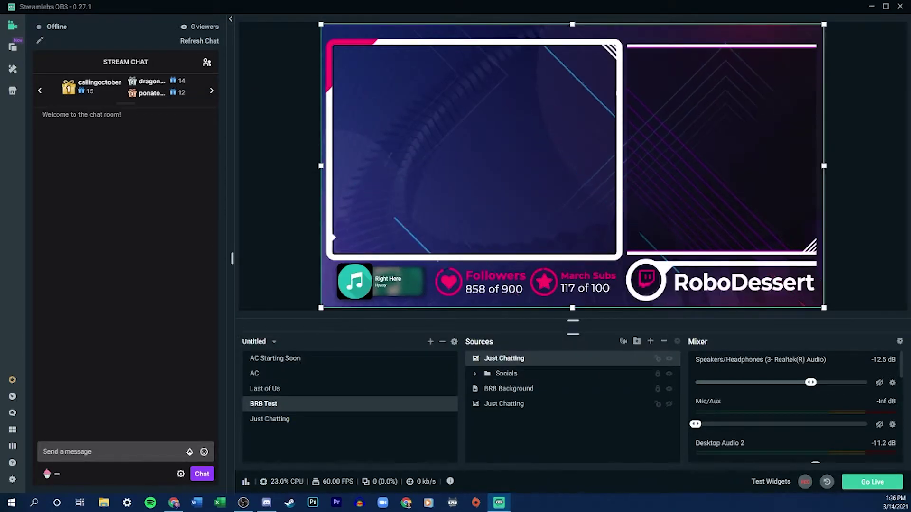
left_click_drag(824, 308, 445, 94)
left_click_drag(383, 59, 434, 84)
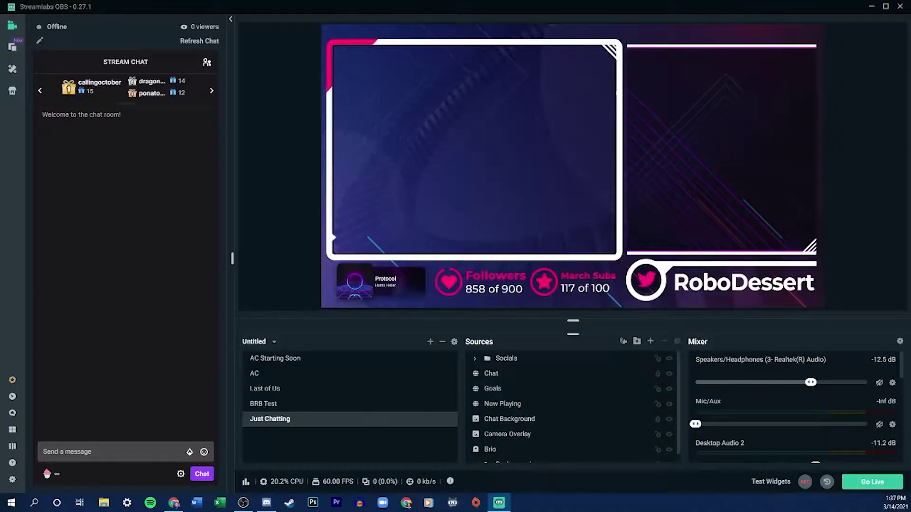
Duplicate Just Chatting as Just Chatting BRB, place it on the monitor, and lower gamma to 0.73.
right_click(299, 419)
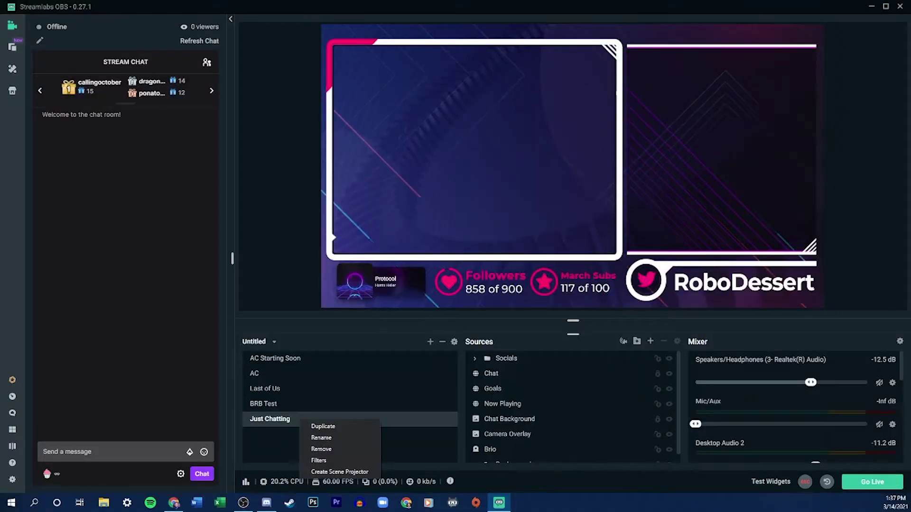
left_click(323, 426)
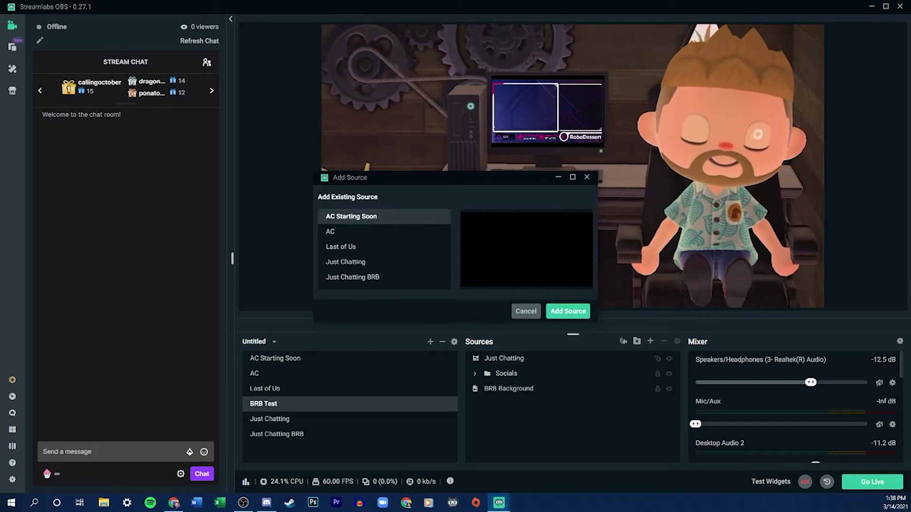
left_click(353, 277)
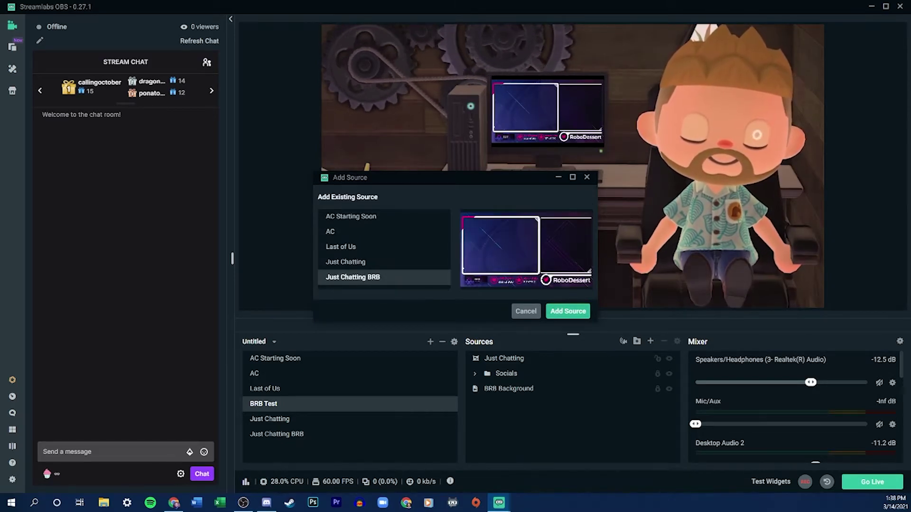
key("Return")
left_click_drag(427, 83, 519, 97)
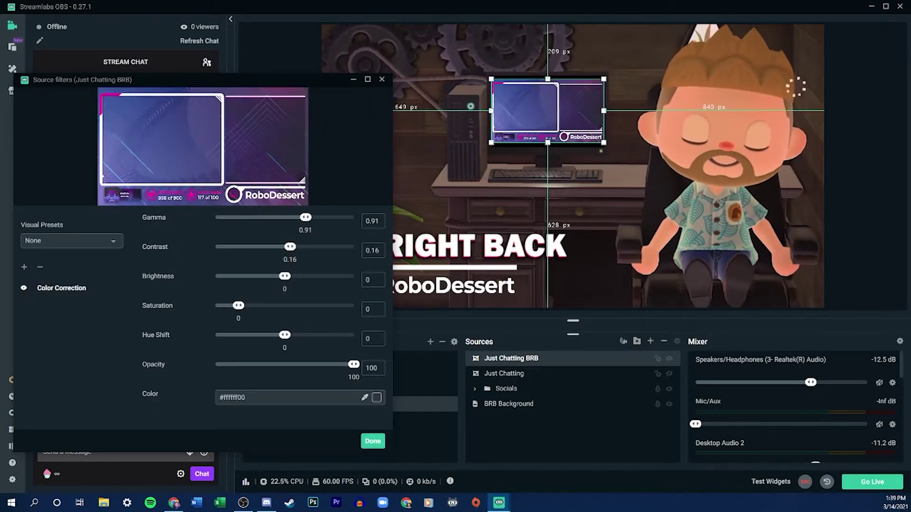
key("Left")
key("Left")
key("Left")
key("Left")
key("Left")
key("Left")
key("Left")
key("Left")
key("Left")
key("Left")
key("Left")
key("Left")
key("Left")
key("Left")
key("Left")
key("Left")
key("Left")
key("Left")
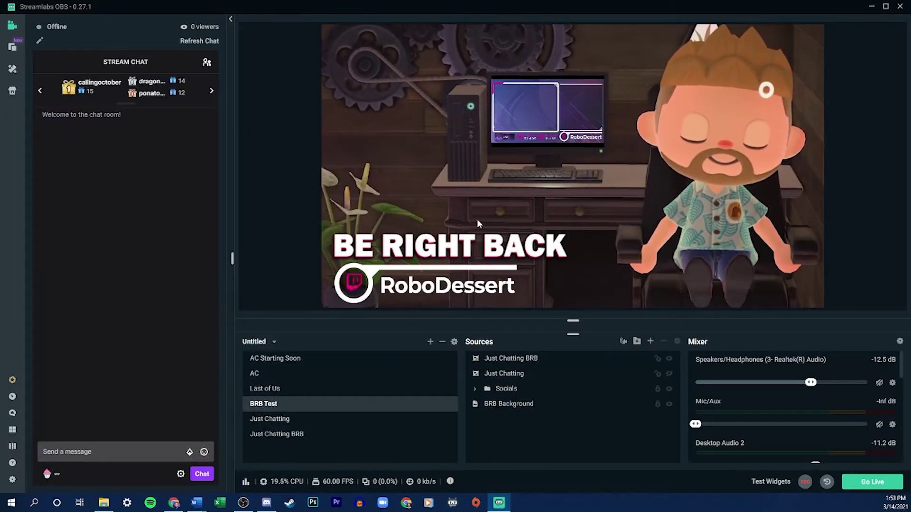
Switch between the Just Chatting BRB and original Just Chatting scenes to compare them.
left_click(309, 437)
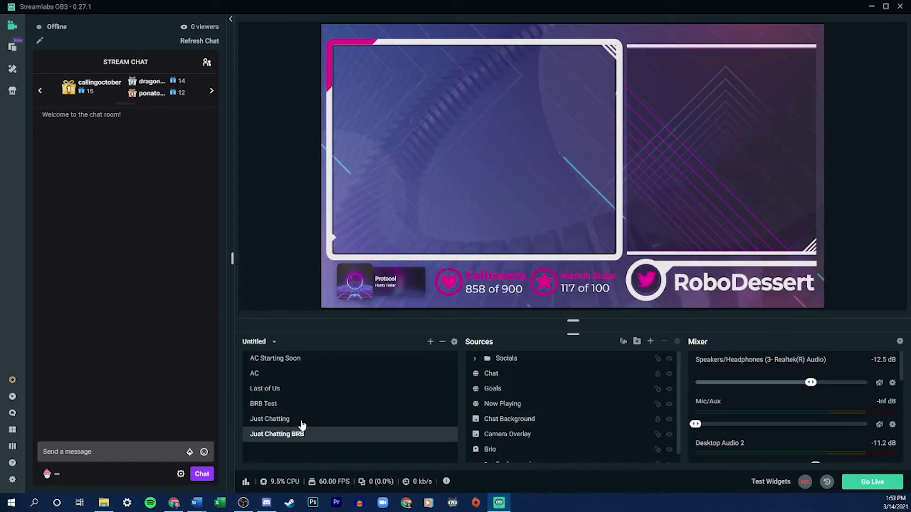
left_click(300, 419)
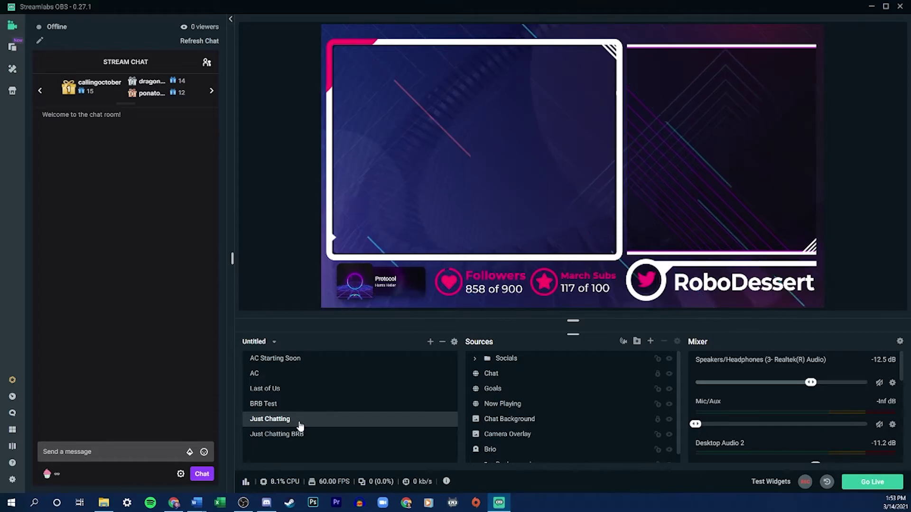